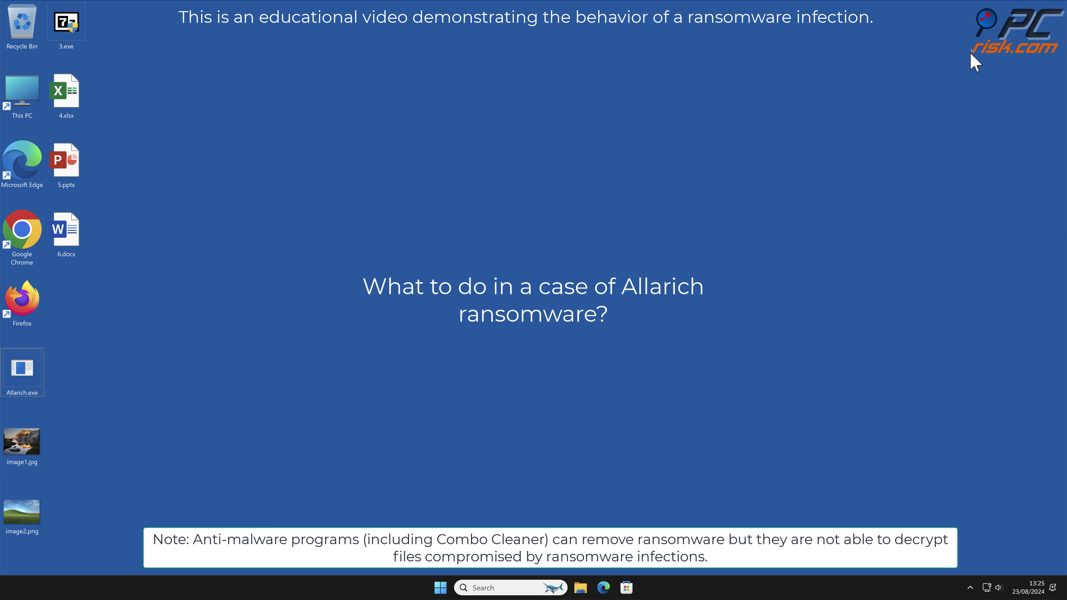
Step: View image2.png in the image viewer, then close it
{"action": "double_click", "coordinate": [37, 520]}
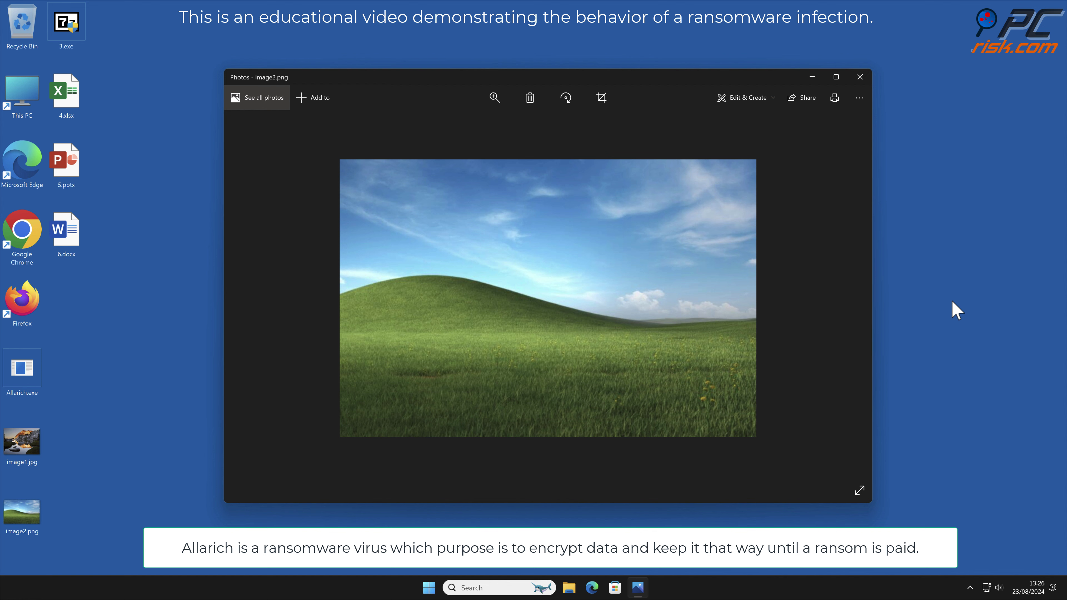
{"action": "left_click", "coordinate": [976, 300]}
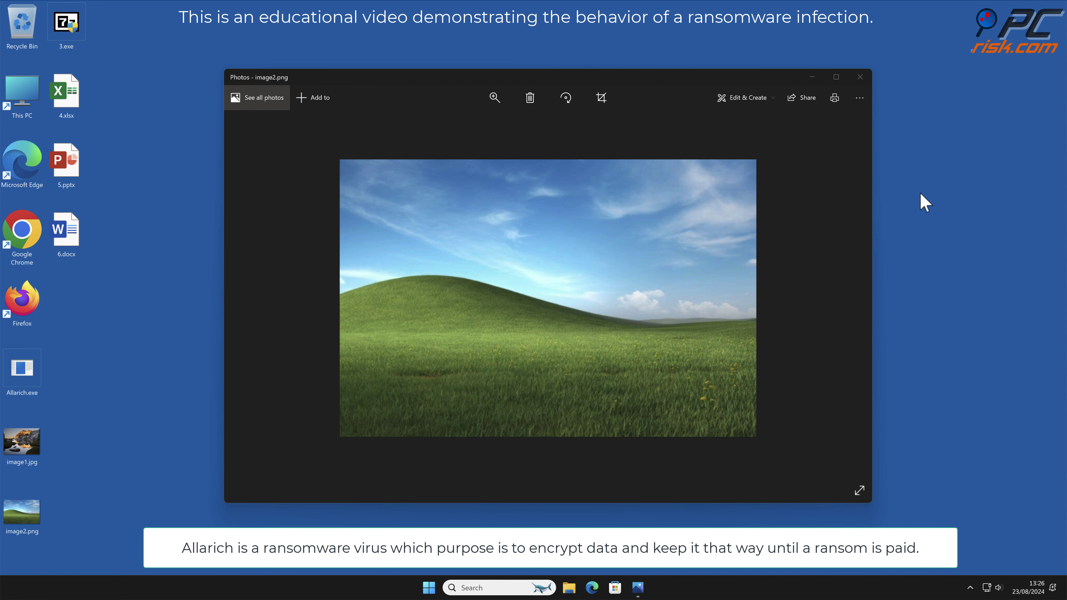
{"action": "left_click", "coordinate": [860, 77]}
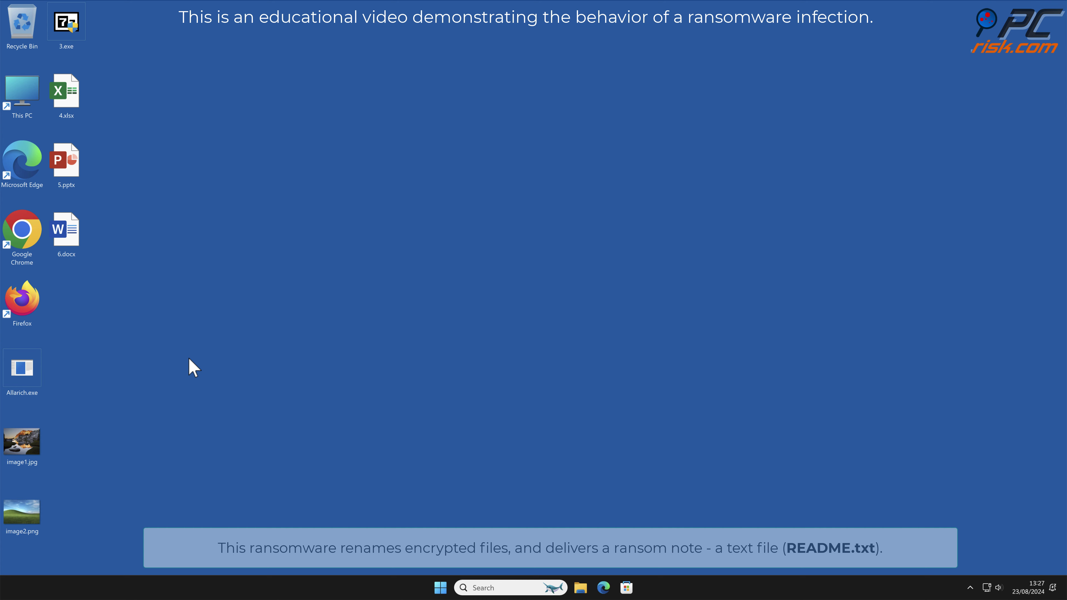
Step: Run Allarich.exe as administrator, then try opening the encrypted image2.png.allarich file and cancel
{"action": "right_click", "coordinate": [31, 370]}
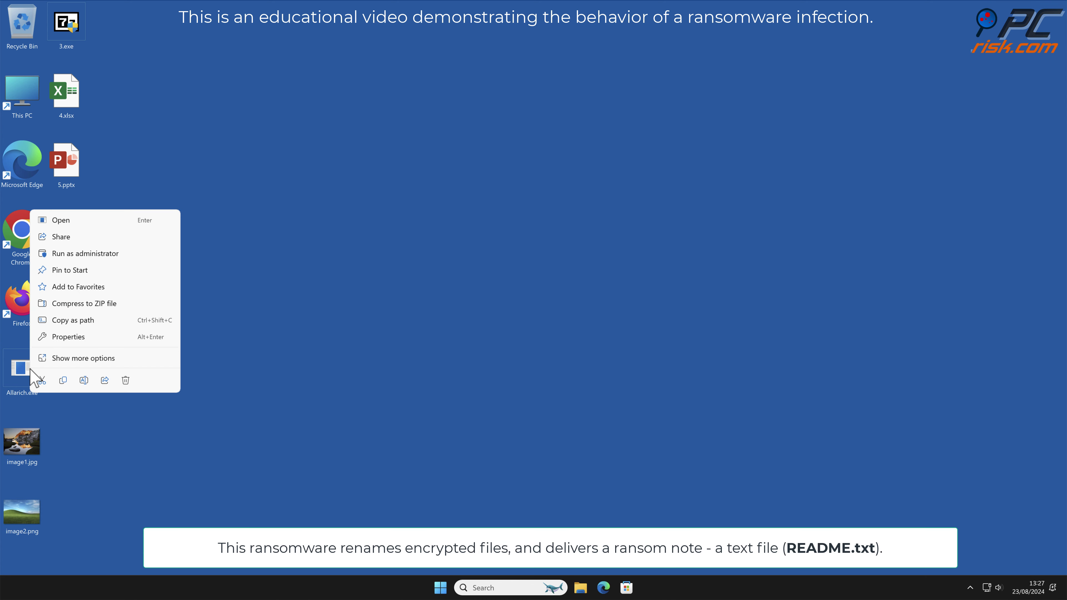
{"action": "left_click", "coordinate": [115, 254]}
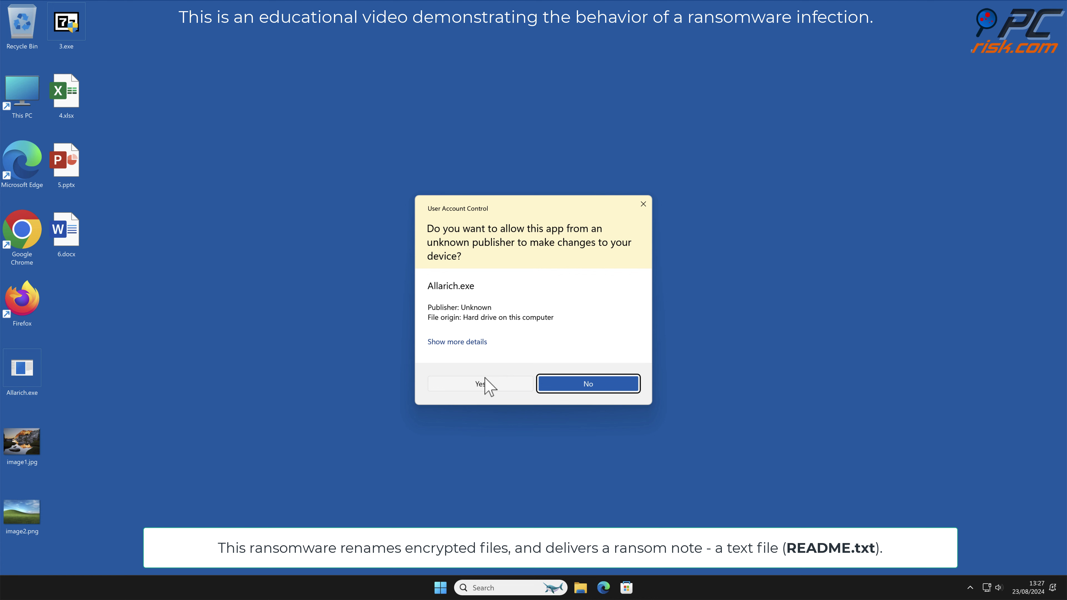
{"action": "left_click", "coordinate": [489, 388]}
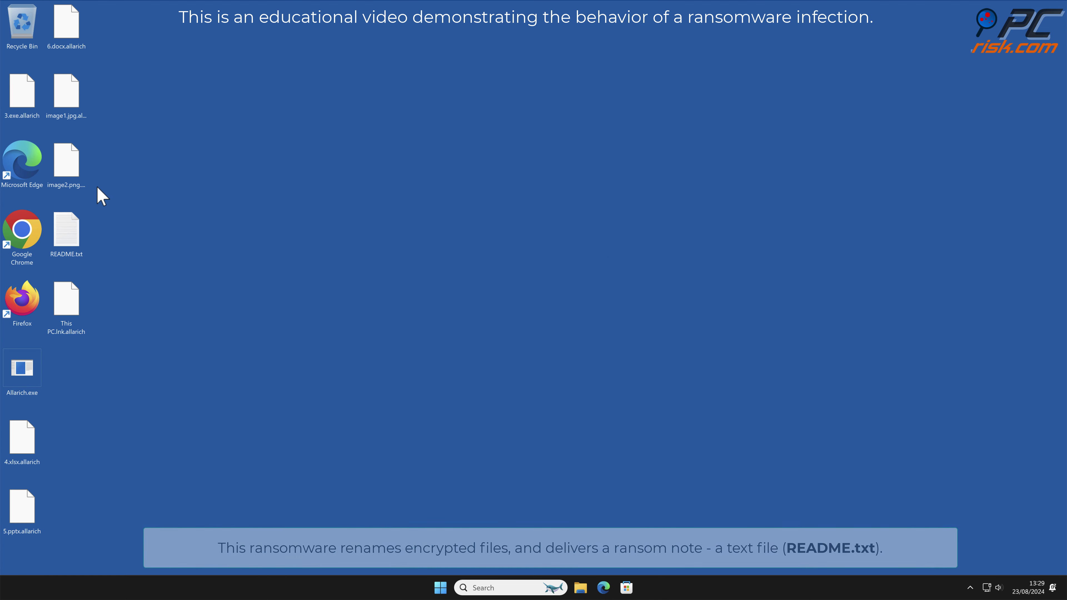
{"action": "double_click", "coordinate": [82, 180]}
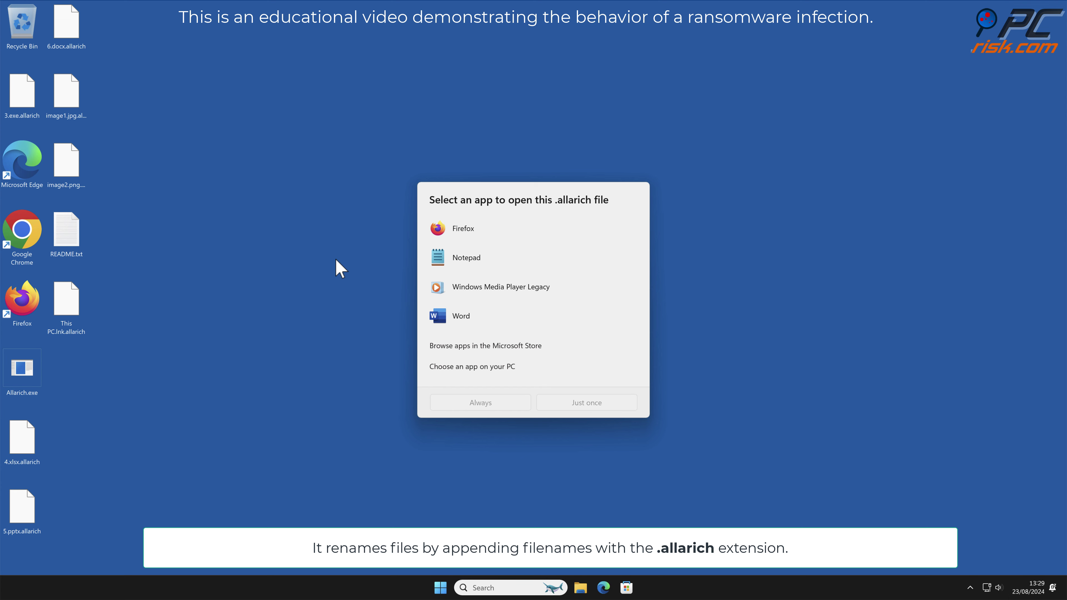
{"action": "key", "text": "Escape"}
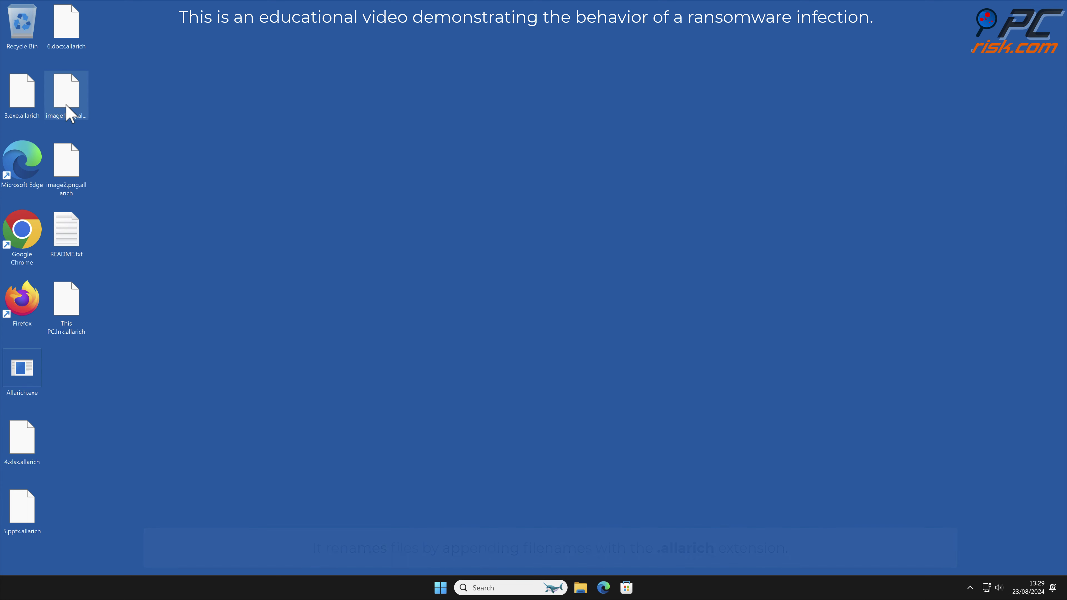
Step: Inspect the encrypted 3.exe, 4.xlsx, 5.pptx and image2.png .allarich files, then clear the selection
{"action": "left_click", "coordinate": [26, 83]}
{"action": "left_click", "coordinate": [19, 437]}
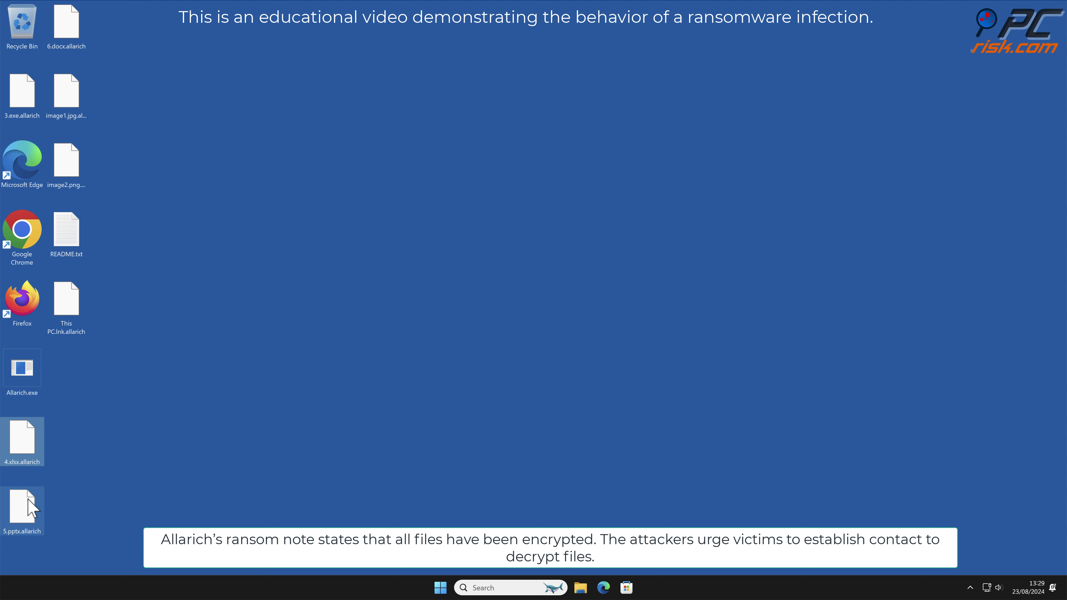
{"action": "left_click", "coordinate": [23, 506]}
{"action": "left_click", "coordinate": [70, 178]}
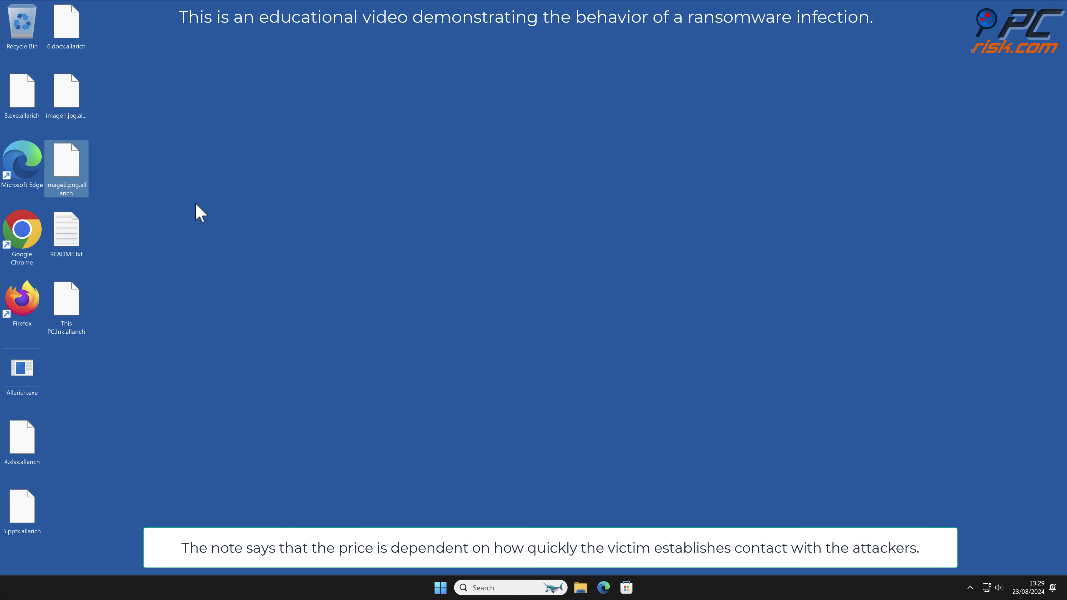
{"action": "left_click", "coordinate": [197, 213]}
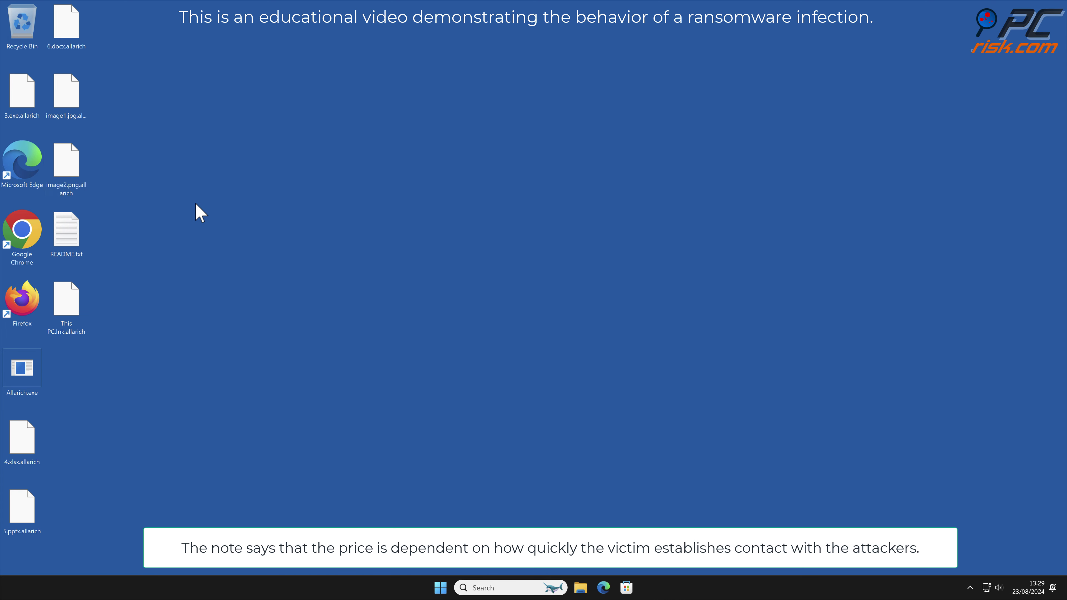
{"action": "left_click", "coordinate": [70, 239]}
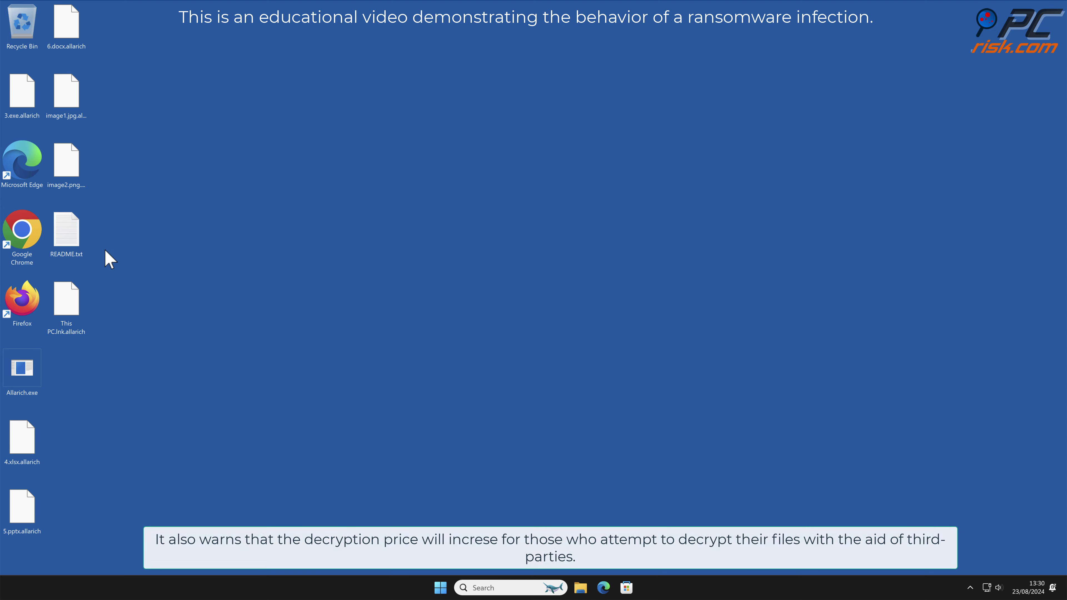
{"action": "double_click", "coordinate": [76, 245]}
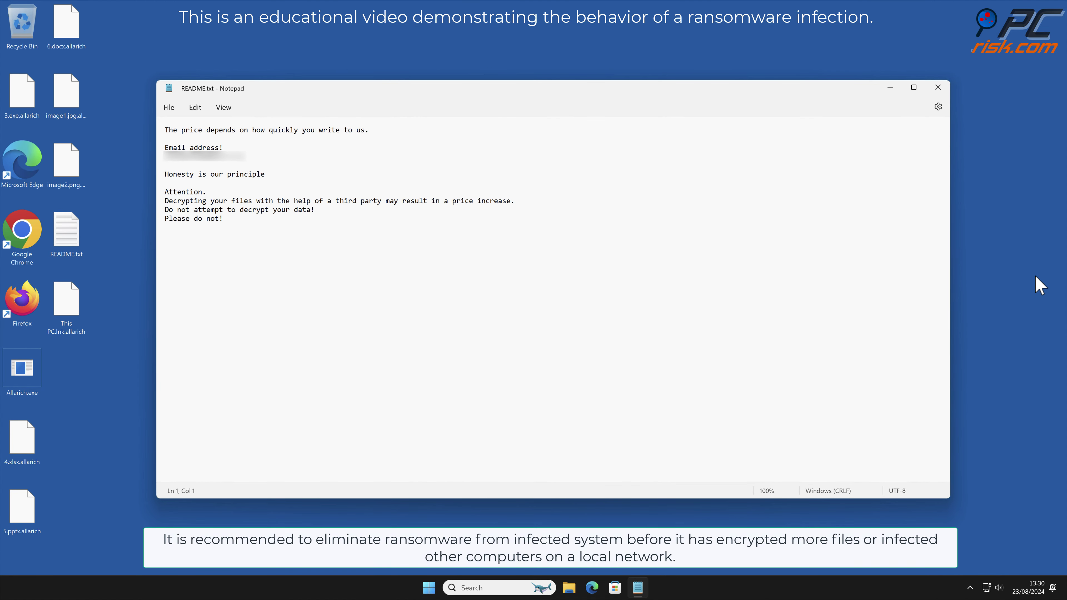
{"action": "left_click", "coordinate": [937, 88]}
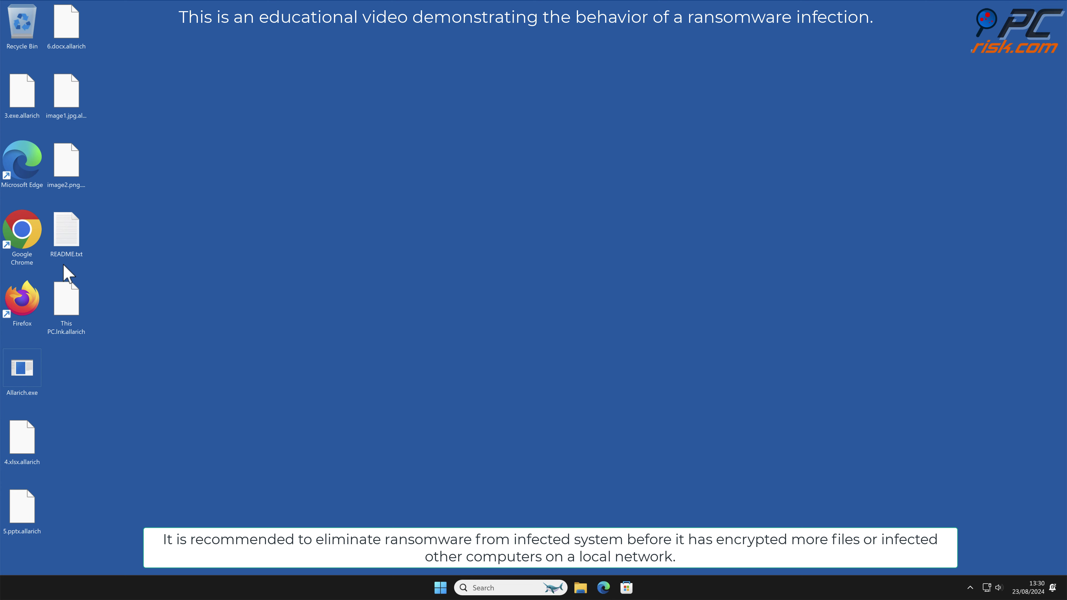
{"action": "double_click", "coordinate": [24, 232]}
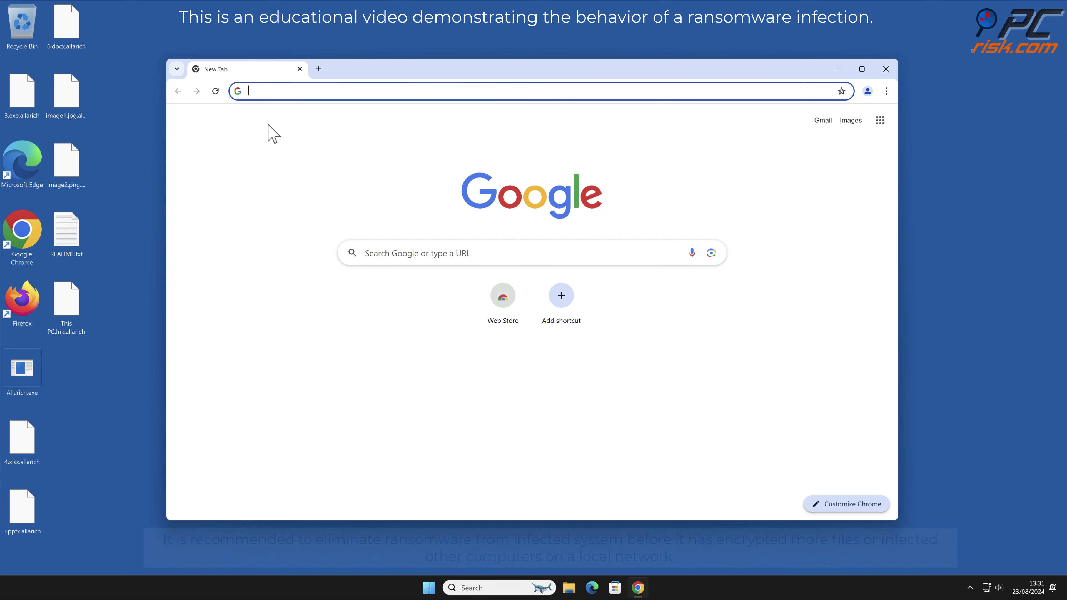
{"action": "type", "text": "www.combocleaner.com"}
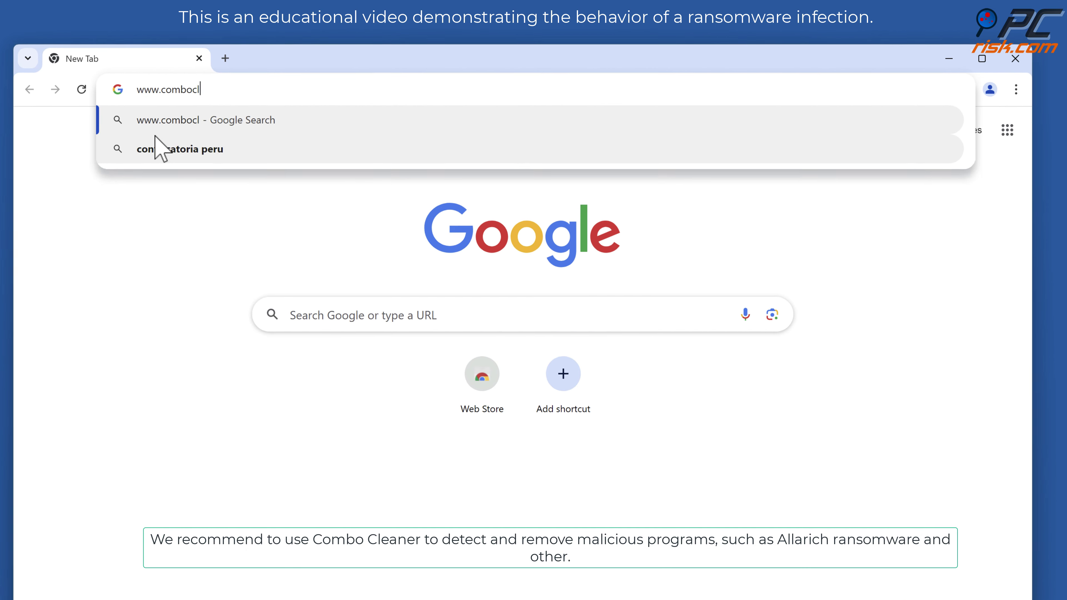
{"action": "key", "text": "Return"}
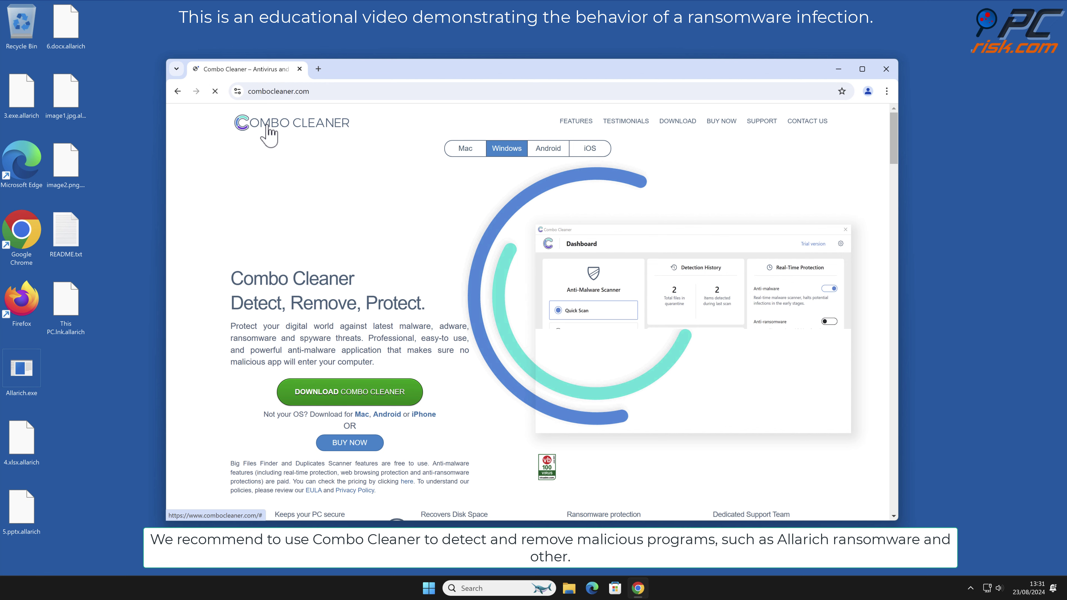
{"action": "left_click", "coordinate": [406, 392]}
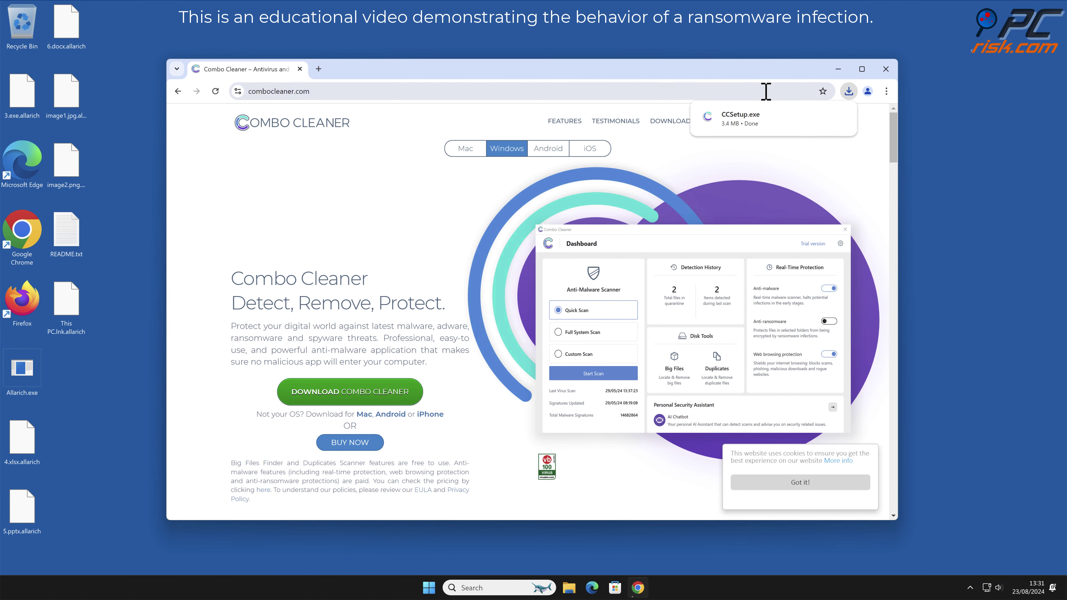
{"action": "left_click", "coordinate": [756, 120]}
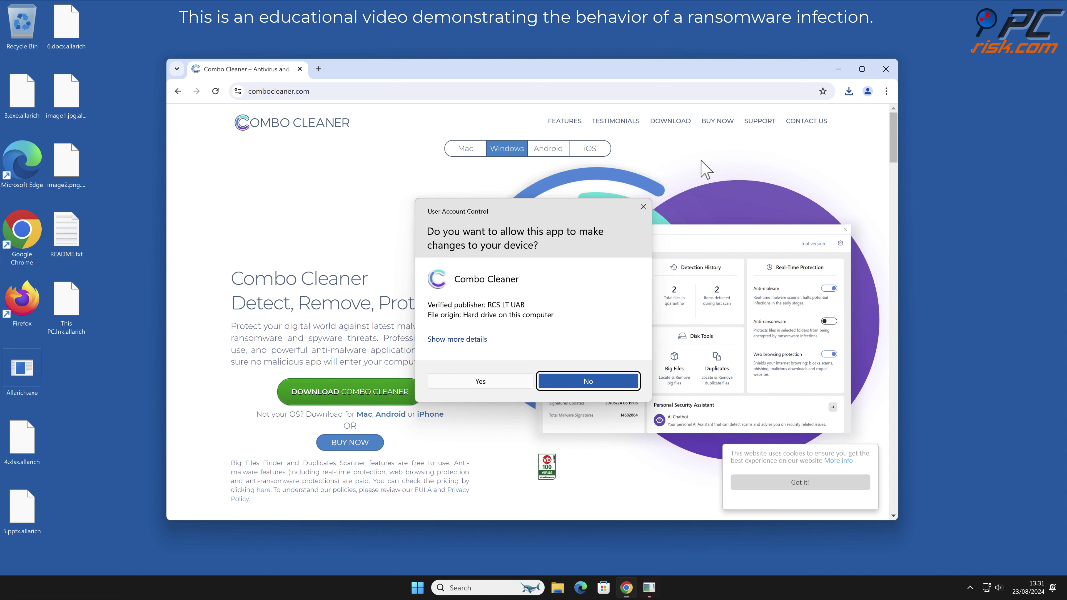
Step: Approve the installer's permission prompt and install Combo Cleaner to the default folder
{"action": "left_click", "coordinate": [487, 383]}
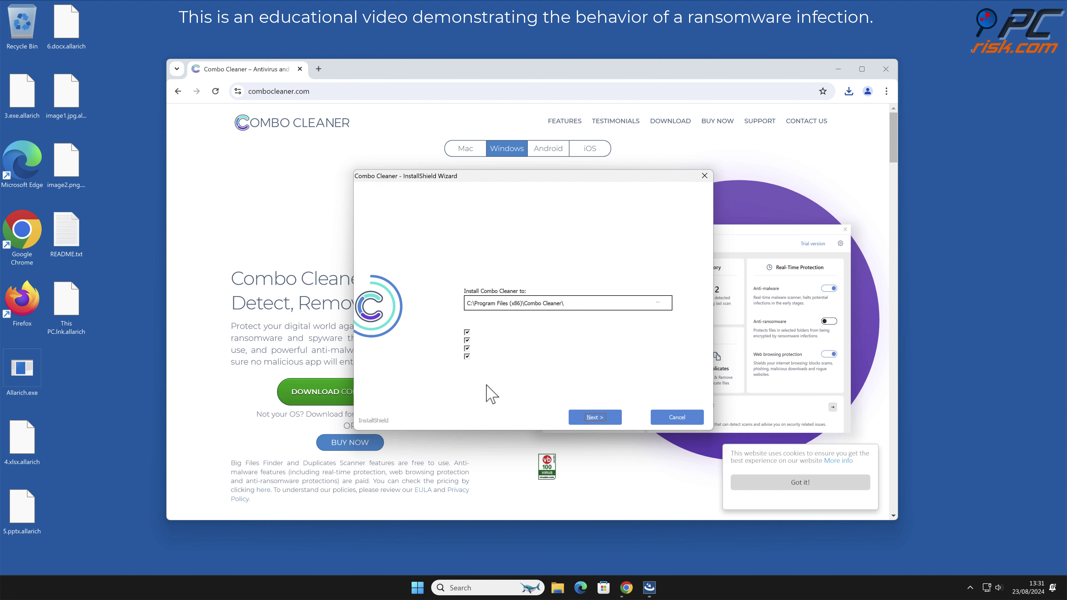
{"action": "left_click", "coordinate": [609, 416]}
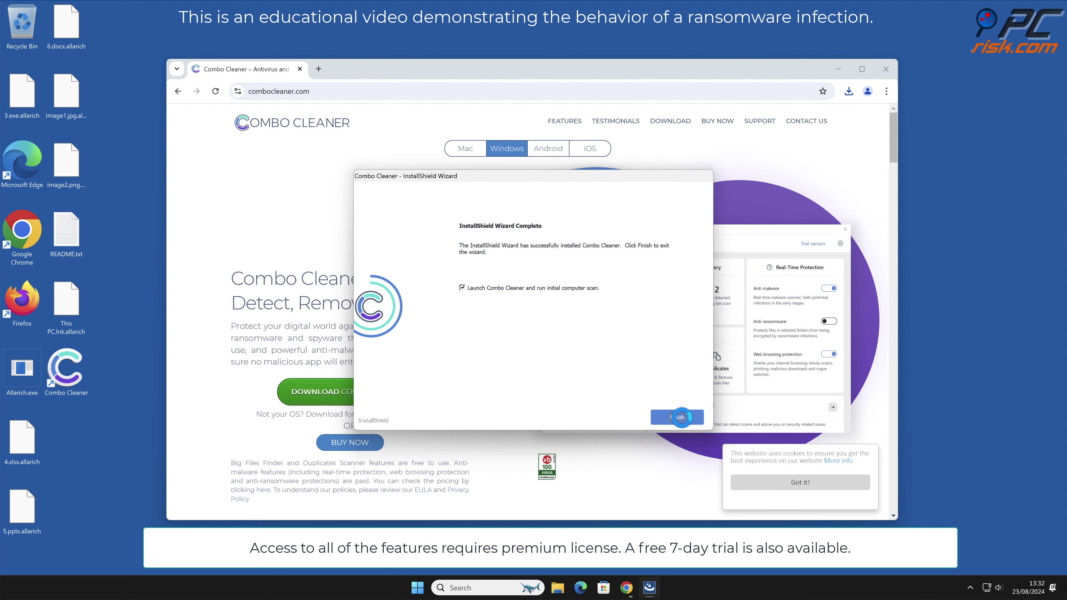
{"action": "left_click", "coordinate": [677, 417]}
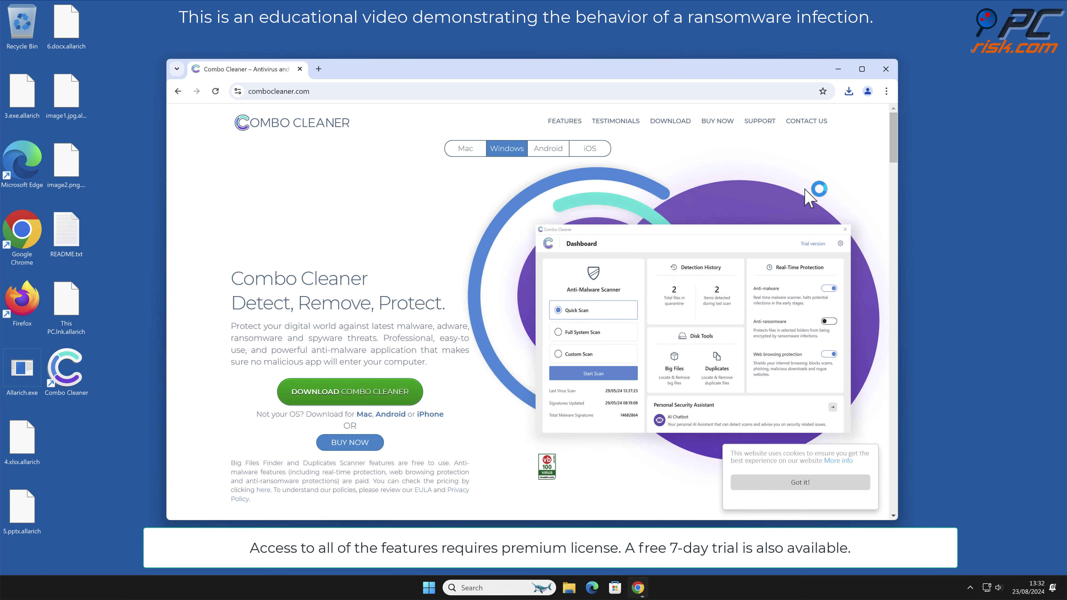
Step: Close Chrome, activate the premium licence, and quarantine Allarich.exe (Gen:Heur.Ransom.Imps.3)
{"action": "left_click", "coordinate": [885, 69]}
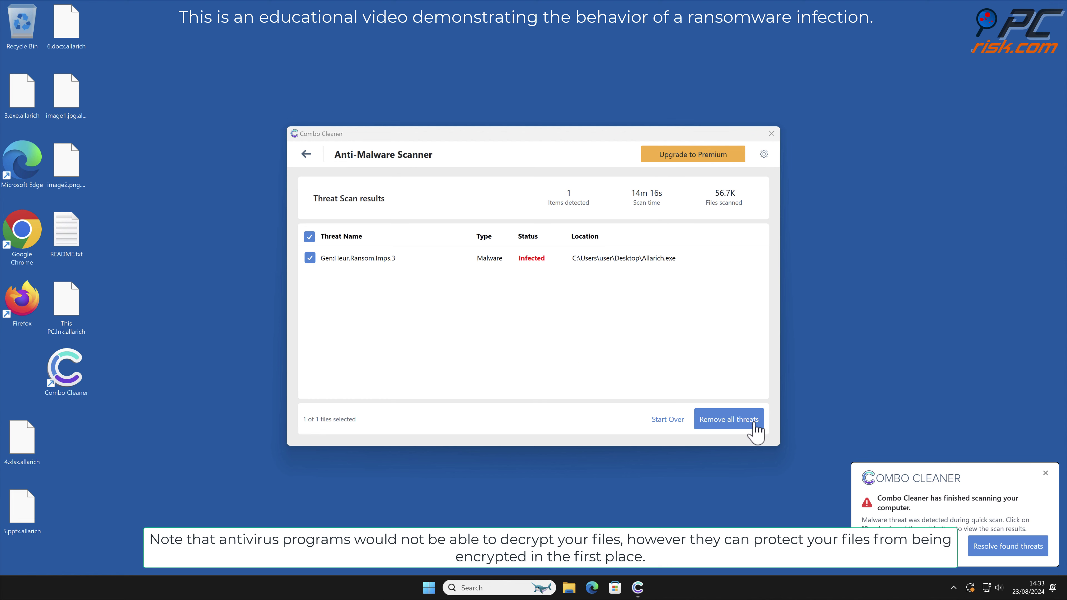
{"action": "left_click", "coordinate": [755, 429]}
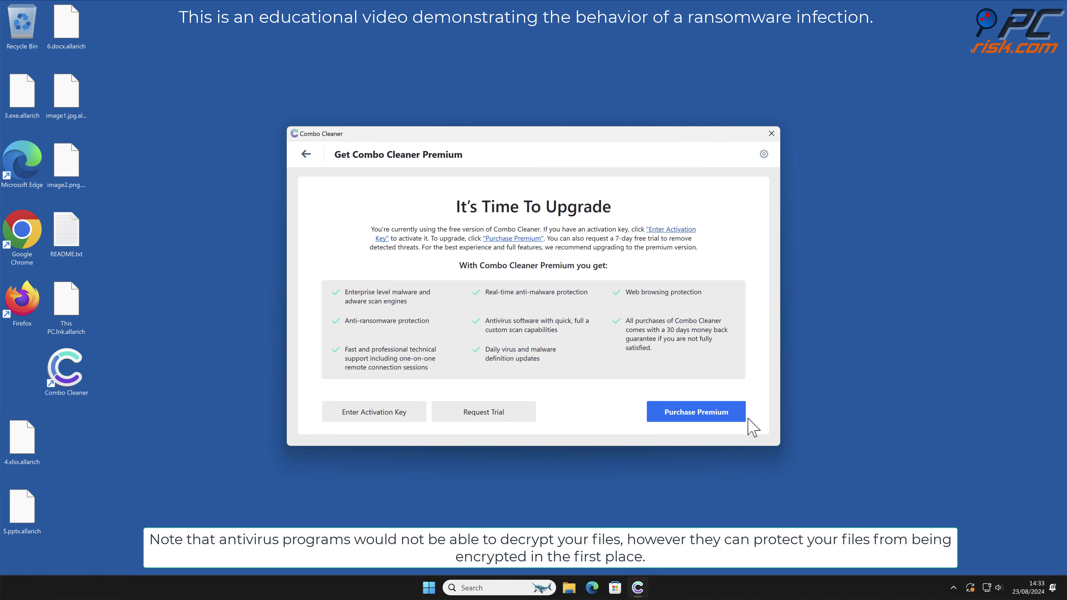
{"action": "left_click", "coordinate": [403, 414]}
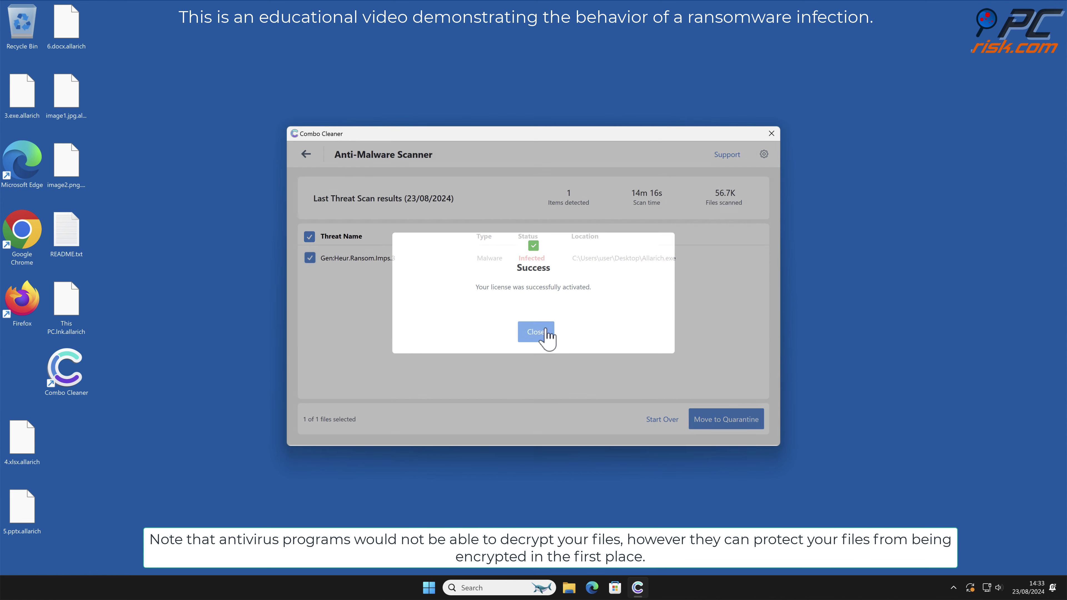
{"action": "left_click", "coordinate": [546, 330]}
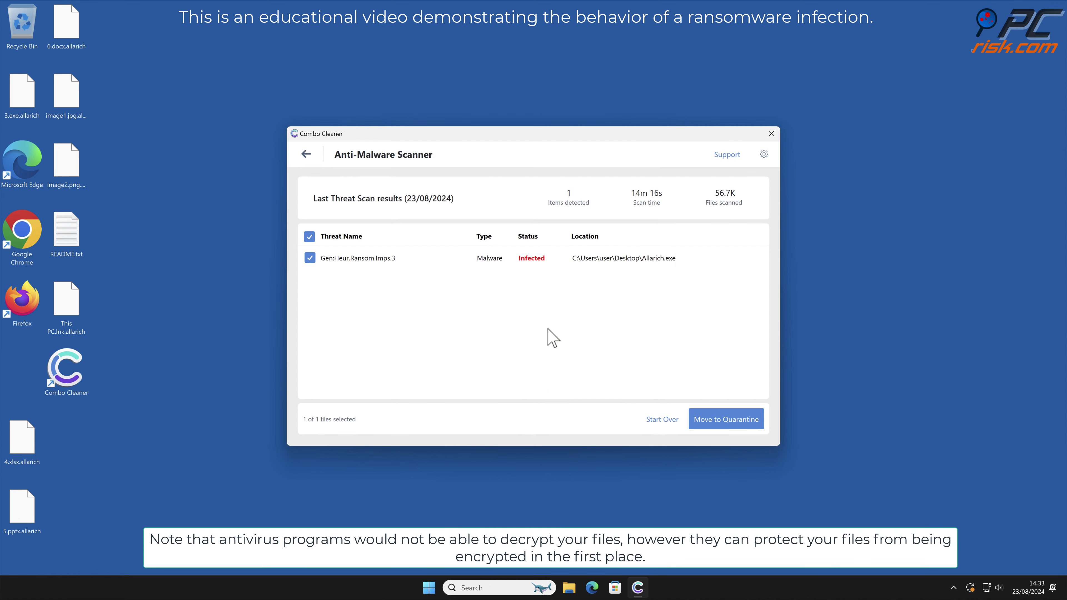
{"action": "left_click", "coordinate": [747, 424]}
{"action": "left_click", "coordinate": [609, 338]}
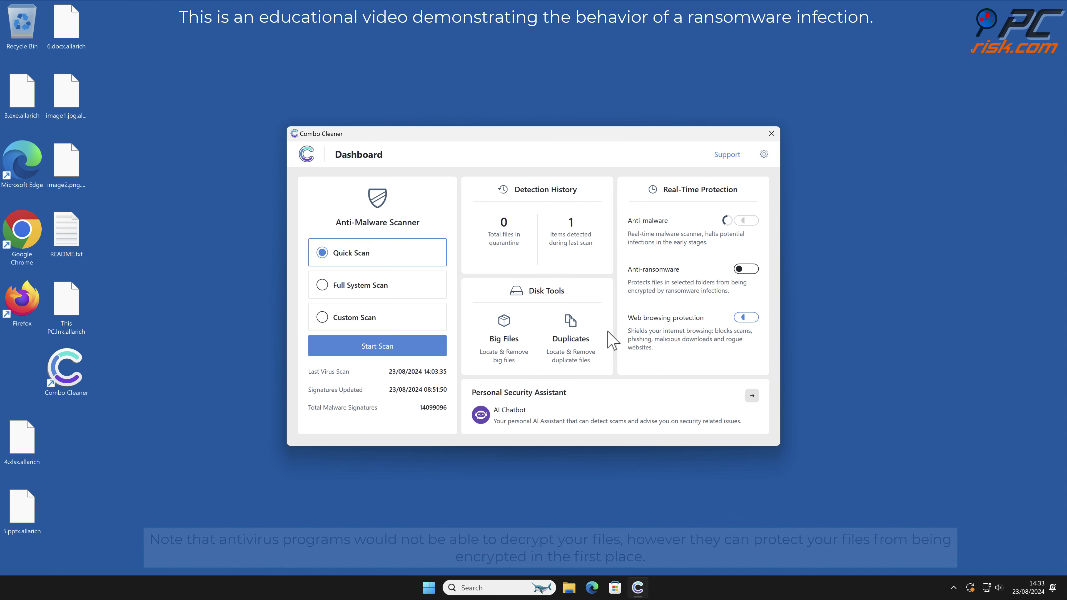
Step: Add C:\Users\user\Desktop as a protected folder in the anti-ransomware settings
{"action": "left_click", "coordinate": [747, 269]}
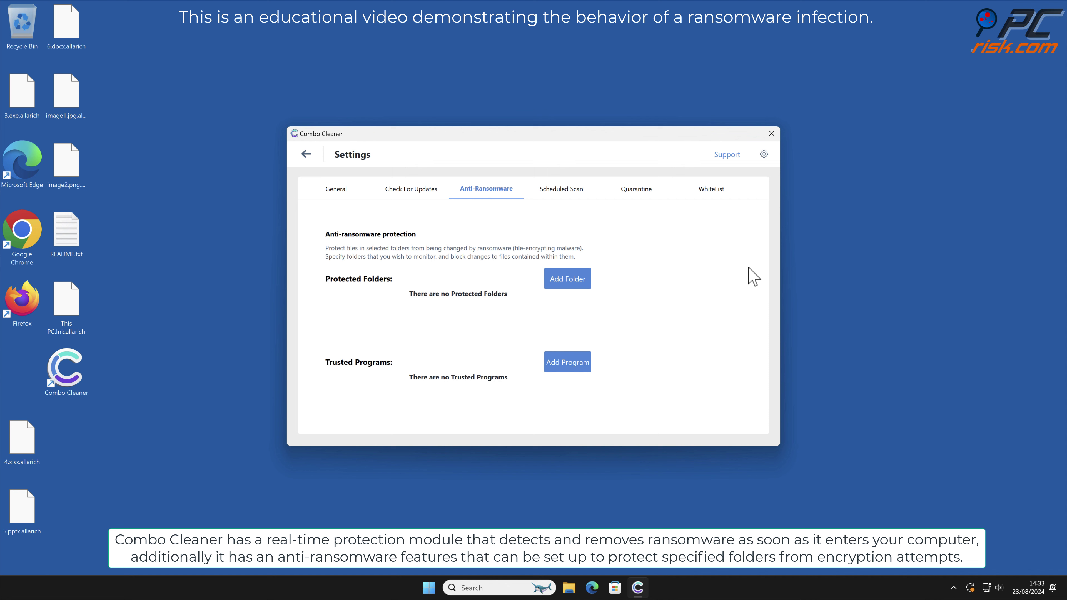
{"action": "left_click", "coordinate": [583, 282]}
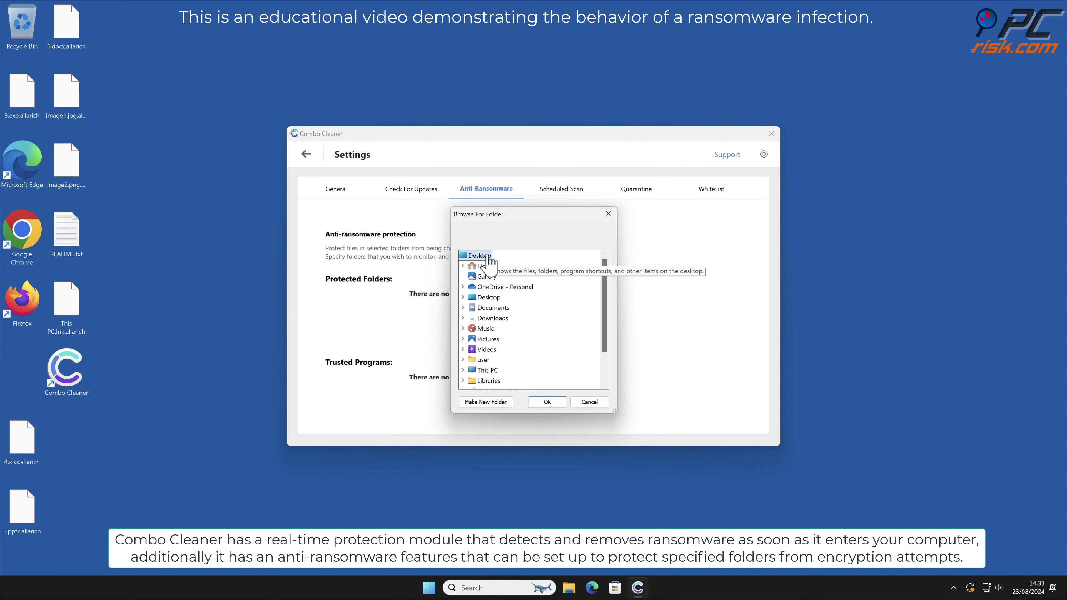
{"action": "left_click", "coordinate": [549, 401]}
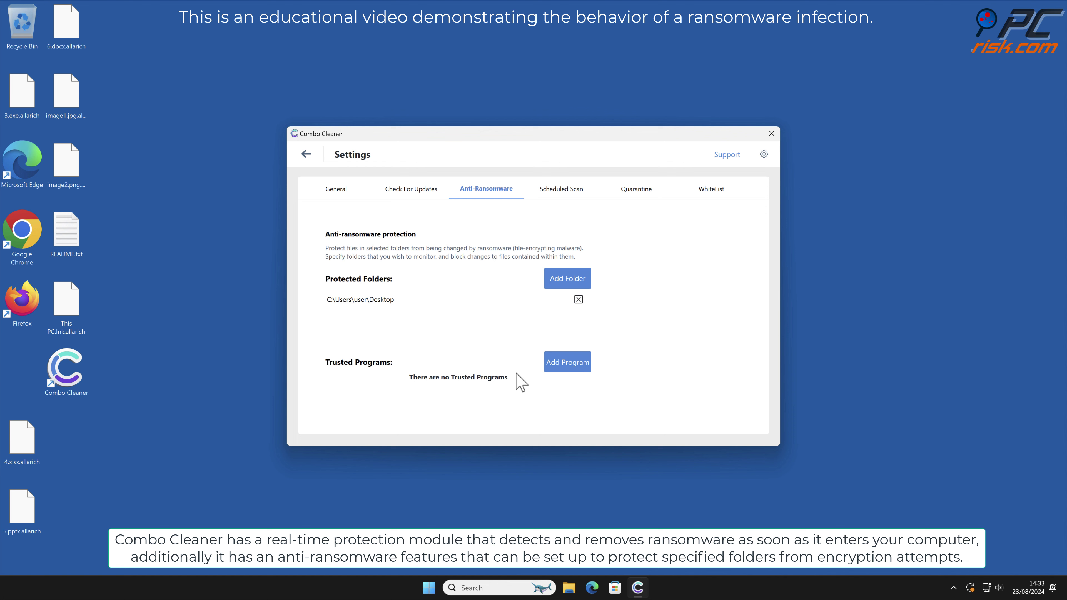
{"action": "left_click", "coordinate": [304, 158]}
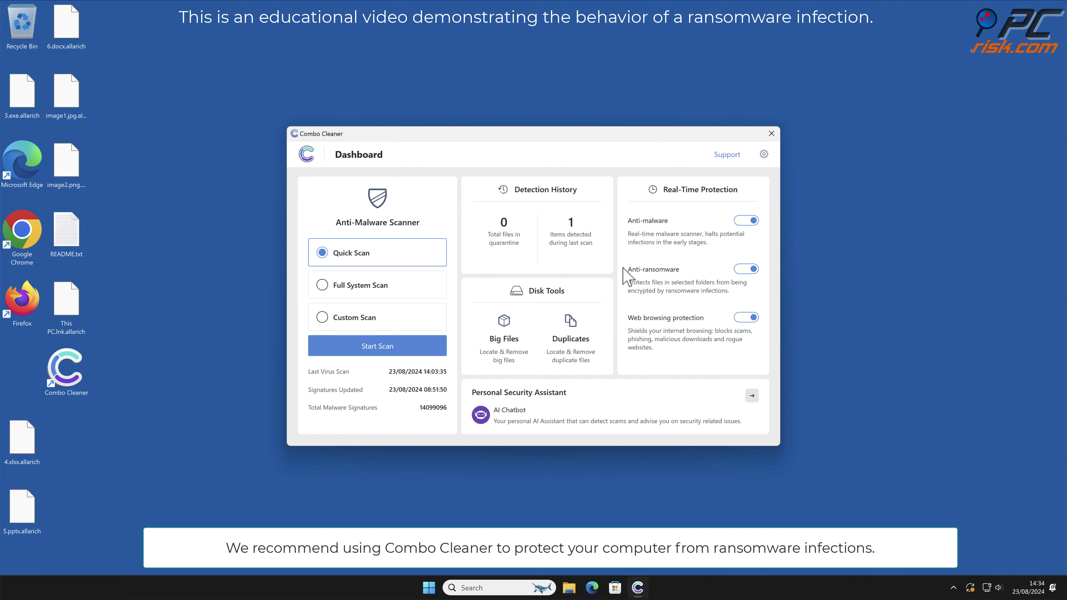
Step: Close the Combo Cleaner window
{"action": "left_click", "coordinate": [772, 135]}
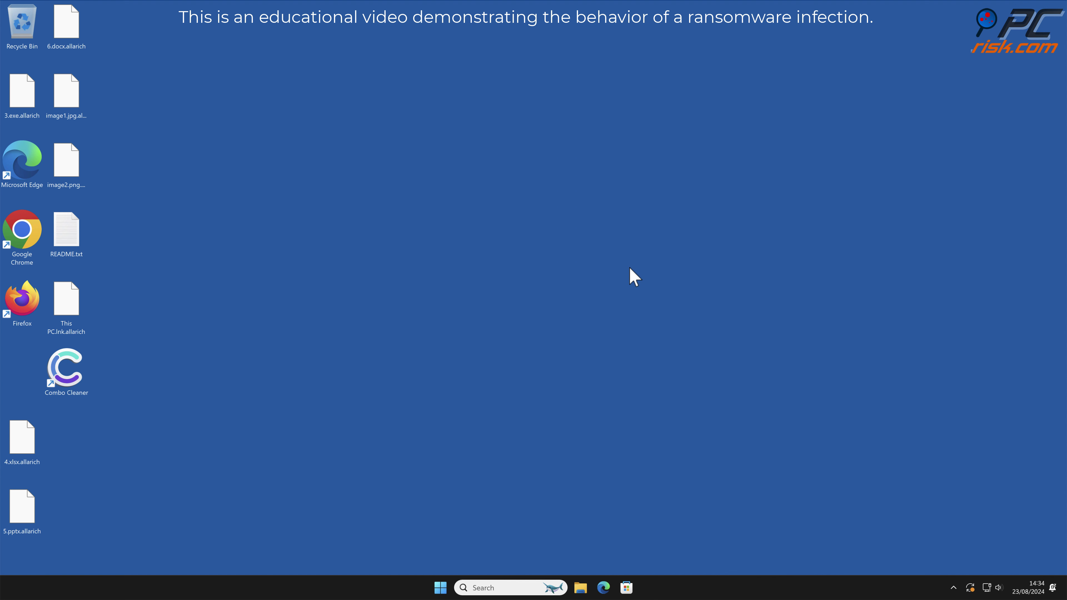